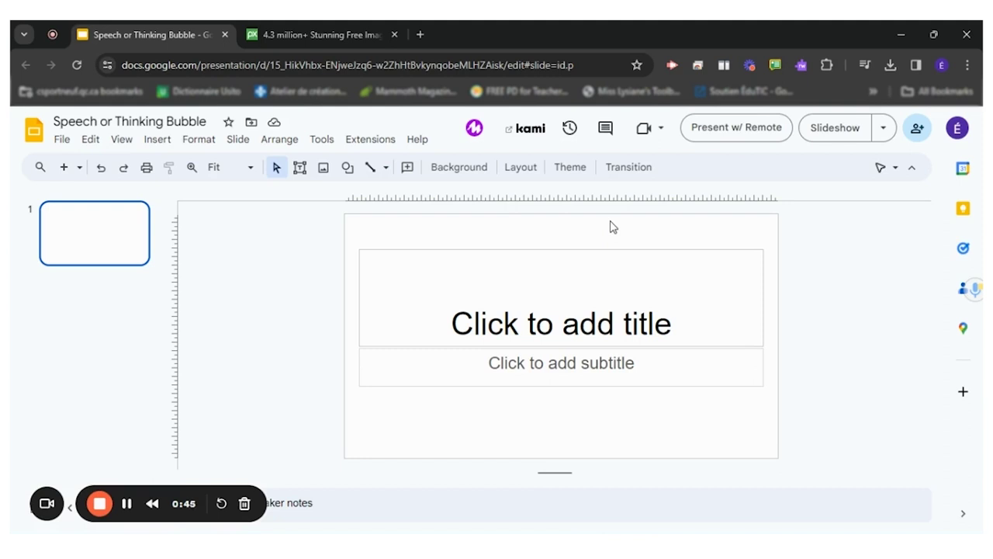
Step: Run a web image search for 'dolphin' from the Insert > Image menu
click(160, 142)
mouse_move(160, 166)
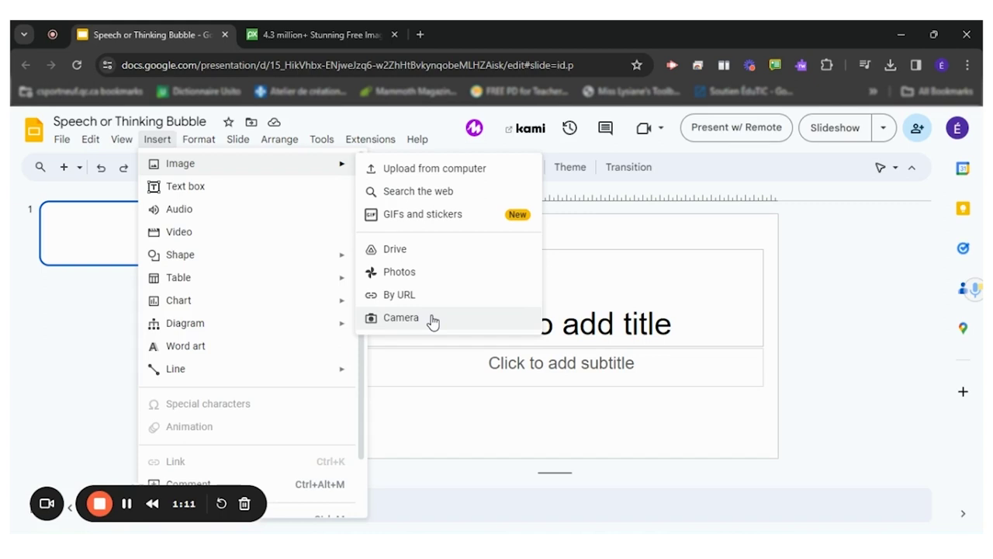
click(413, 200)
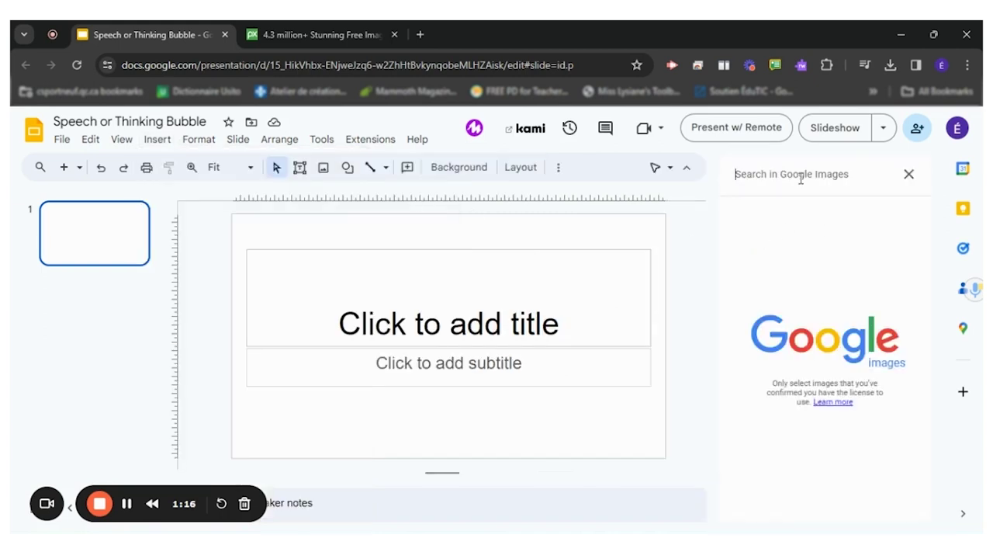
text(dolp)
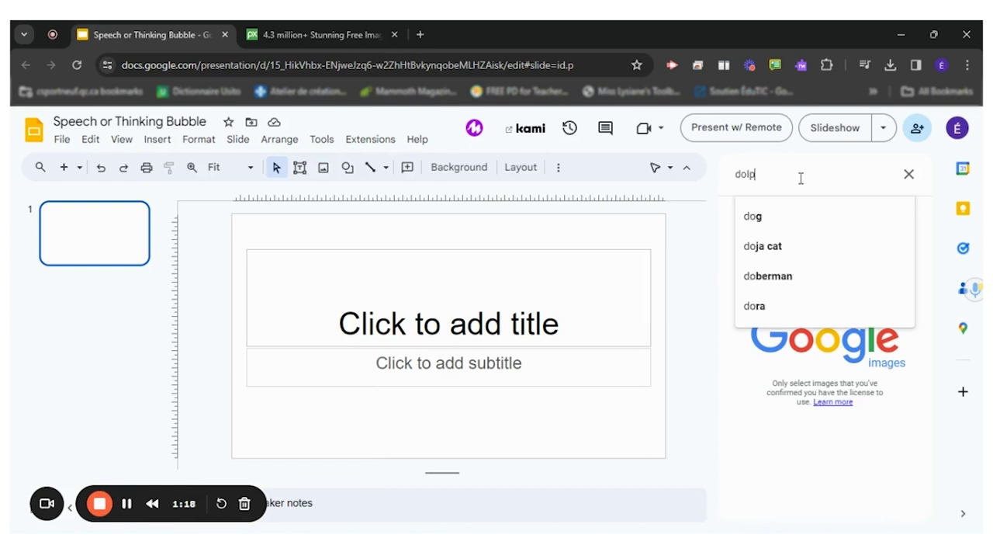
text(hin)
key(Return)
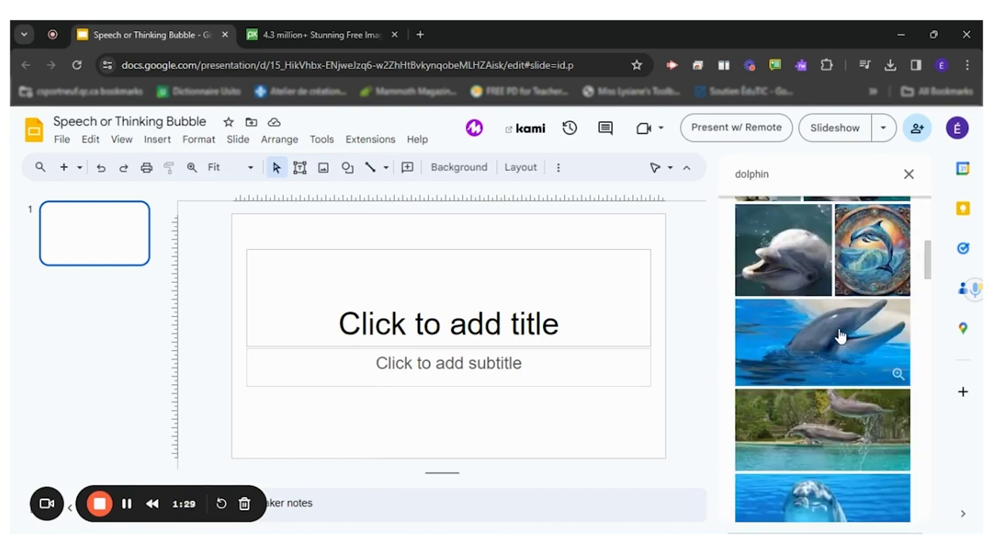
Step: Insert the close-up underwater dolphin photo and centre it on the slide
scroll(839, 334, down, 5)
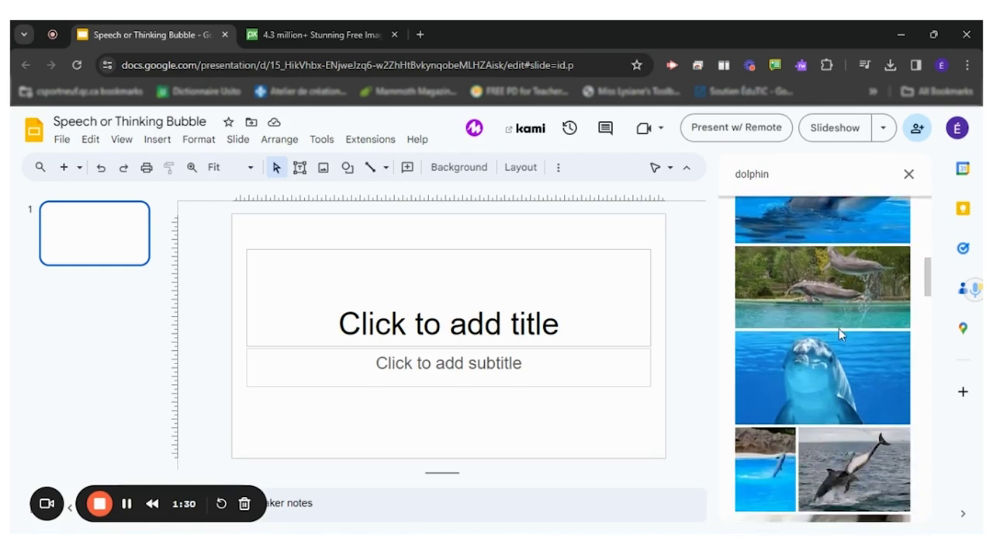
click(839, 359)
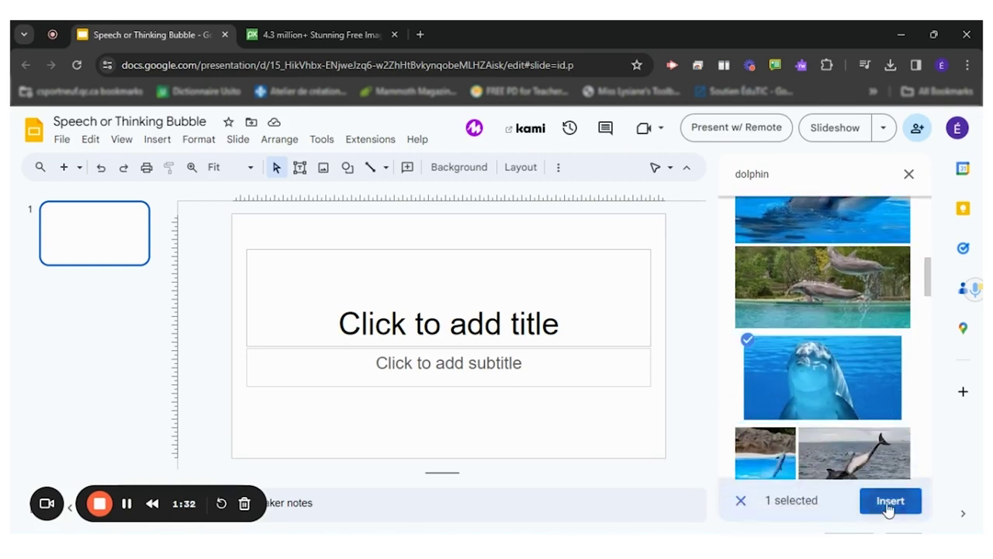
click(889, 501)
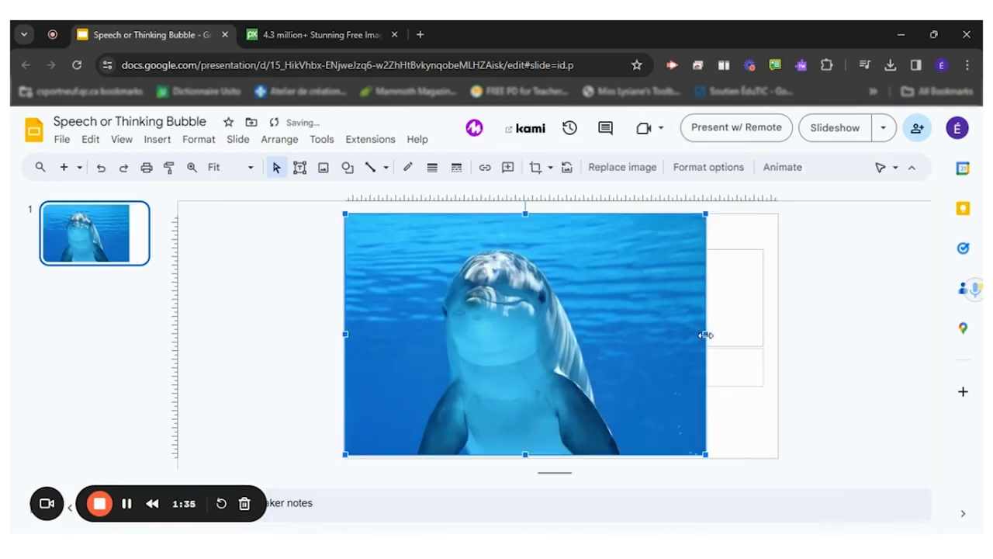
mouse_move(705, 335)
mouse_down()
mouse_move(674, 349)
mouse_move(701, 349)
mouse_up()
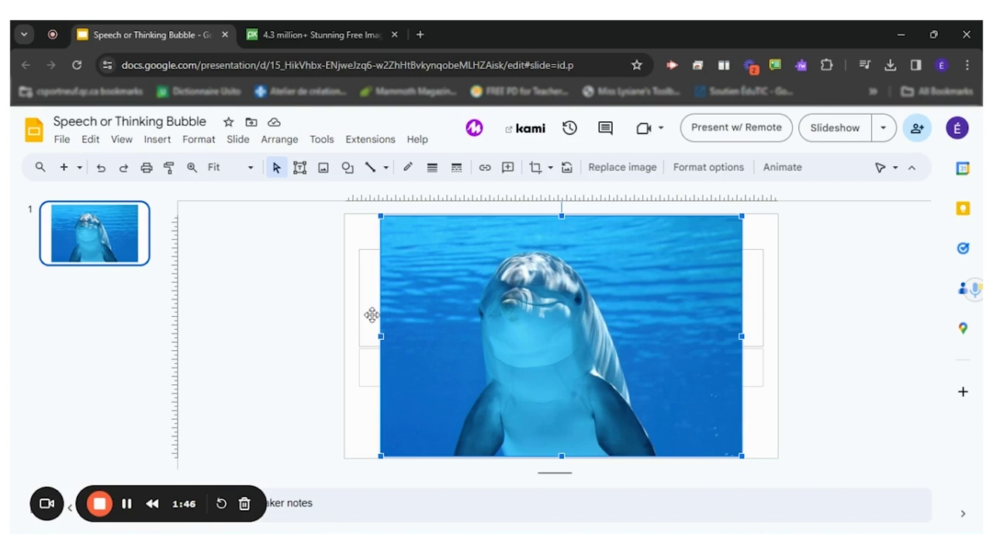
Step: Change the slide's background colour to solid black
right_click(355, 231)
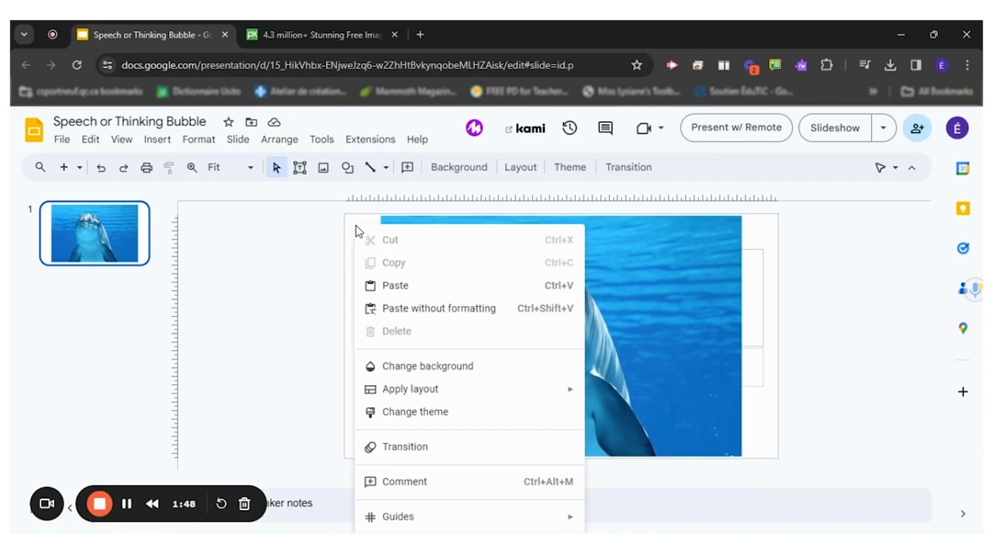
click(456, 366)
click(583, 281)
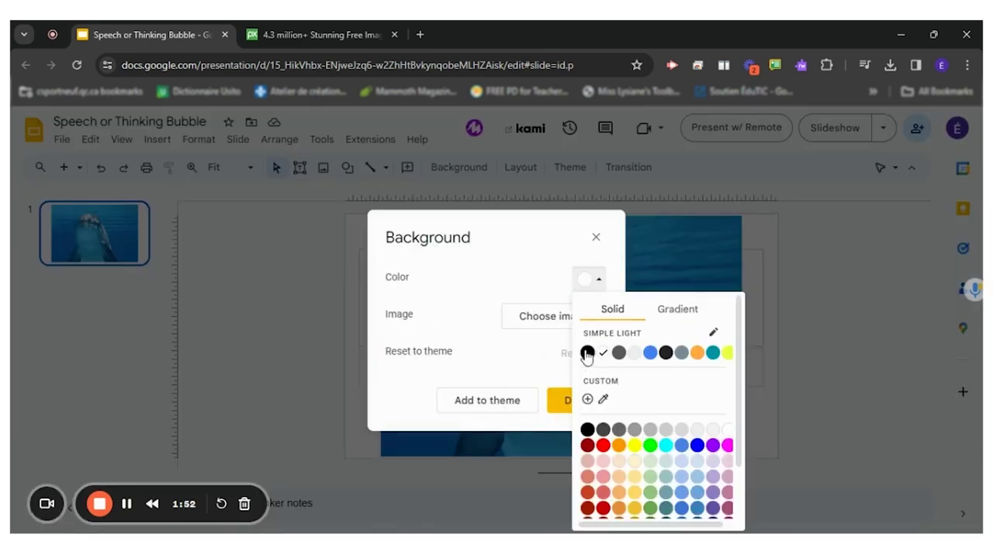
click(588, 353)
click(581, 400)
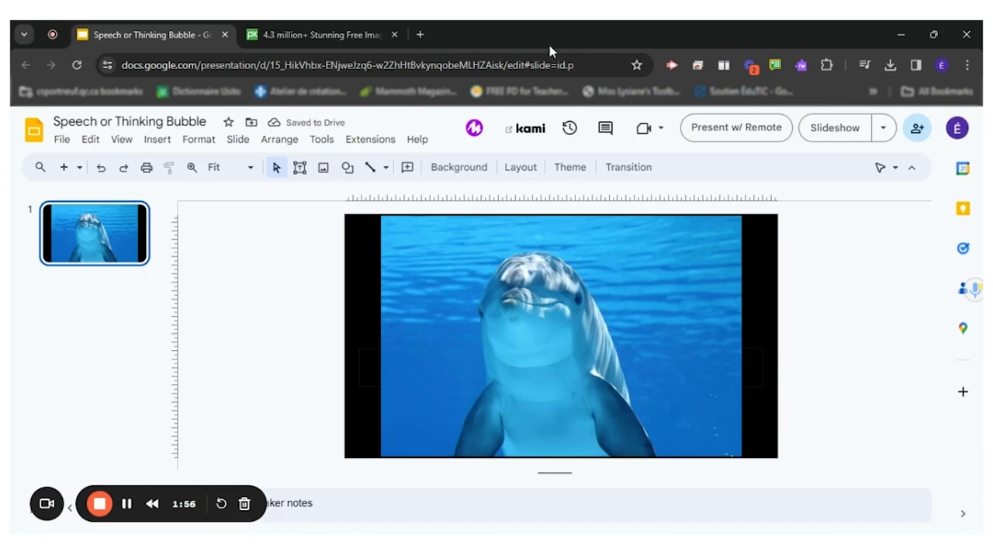
click(164, 151)
Step: Insert a rounded rectangle speech callout at the dolphin photo's upper left
mouse_move(244, 262)
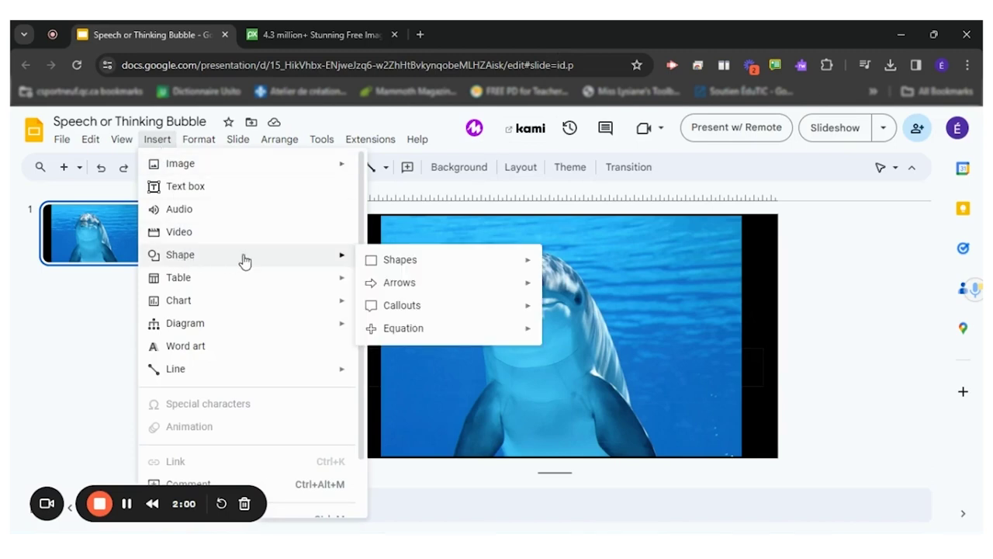
mouse_move(423, 311)
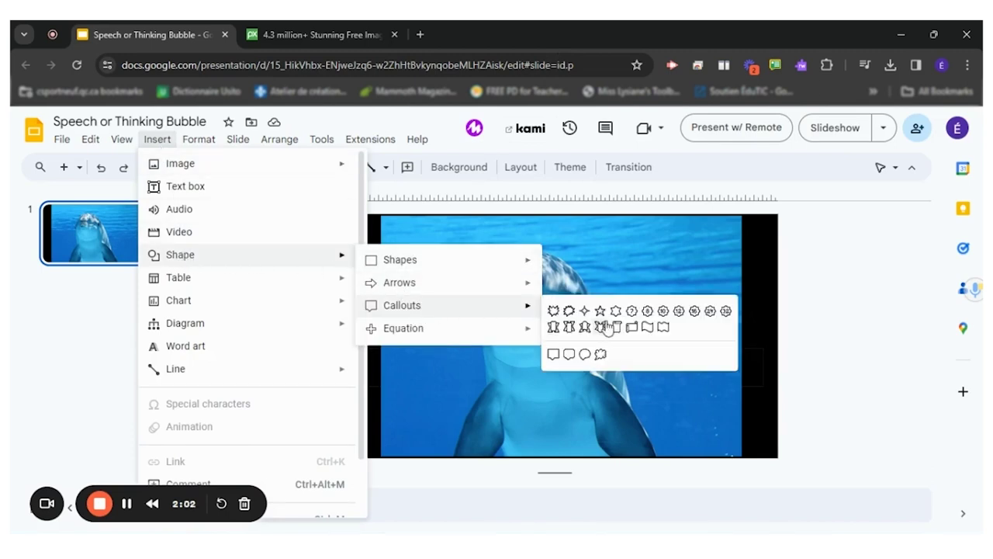
click(569, 355)
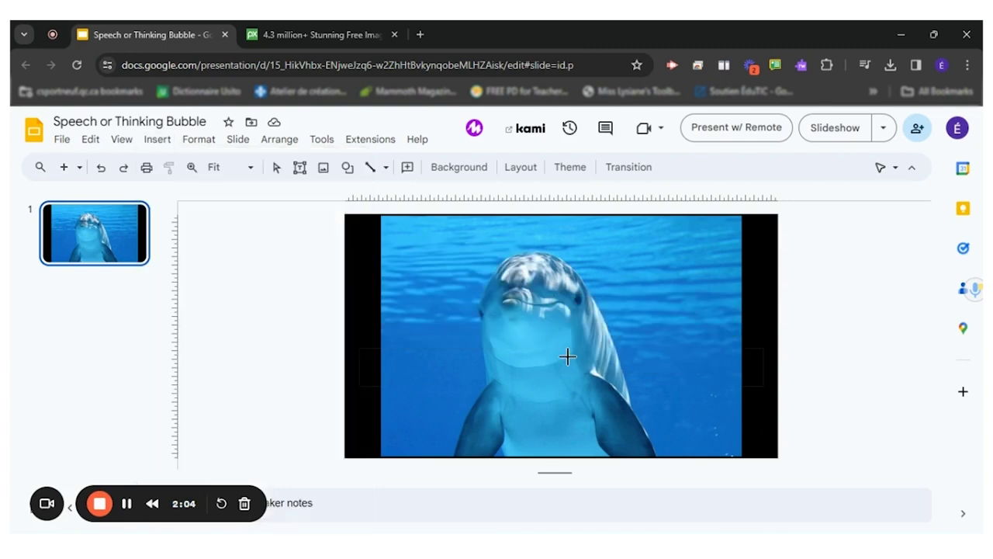
click(471, 318)
mouse_move(420, 326)
mouse_down()
mouse_move(449, 334)
mouse_move(444, 304)
mouse_move(426, 295)
mouse_move(446, 269)
mouse_move(423, 312)
mouse_up()
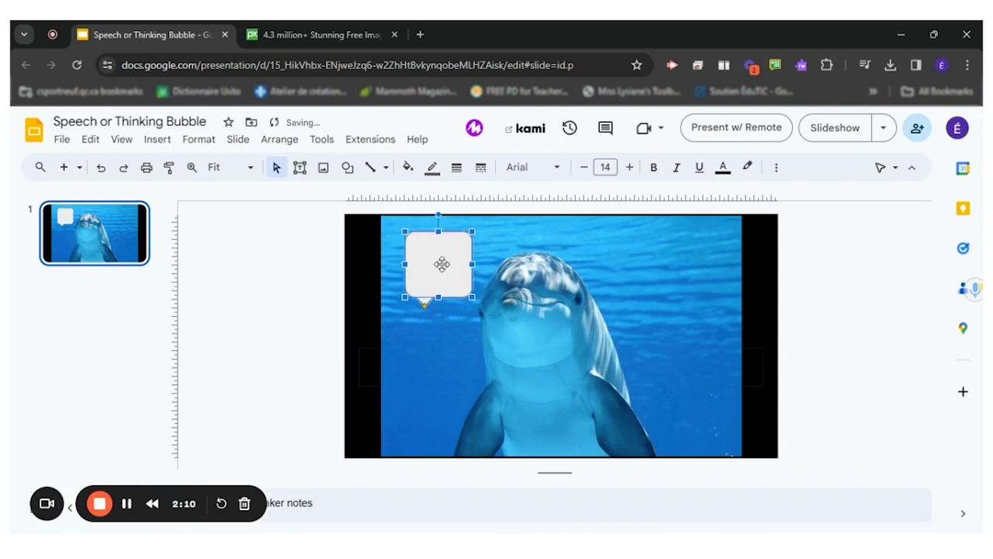
Step: Fill the speech callout with teal after briefly trying blue
click(407, 167)
click(464, 238)
click(409, 167)
click(475, 238)
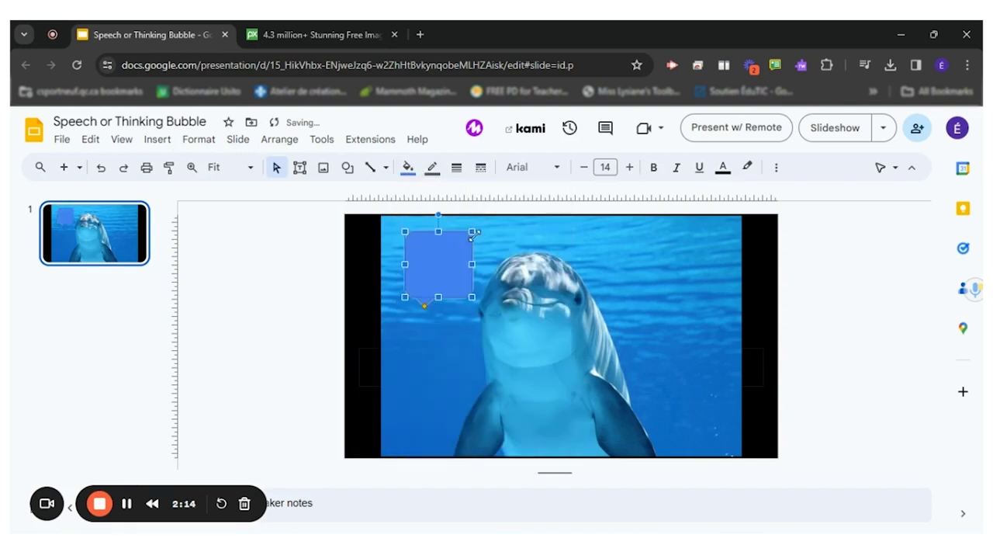
click(407, 167)
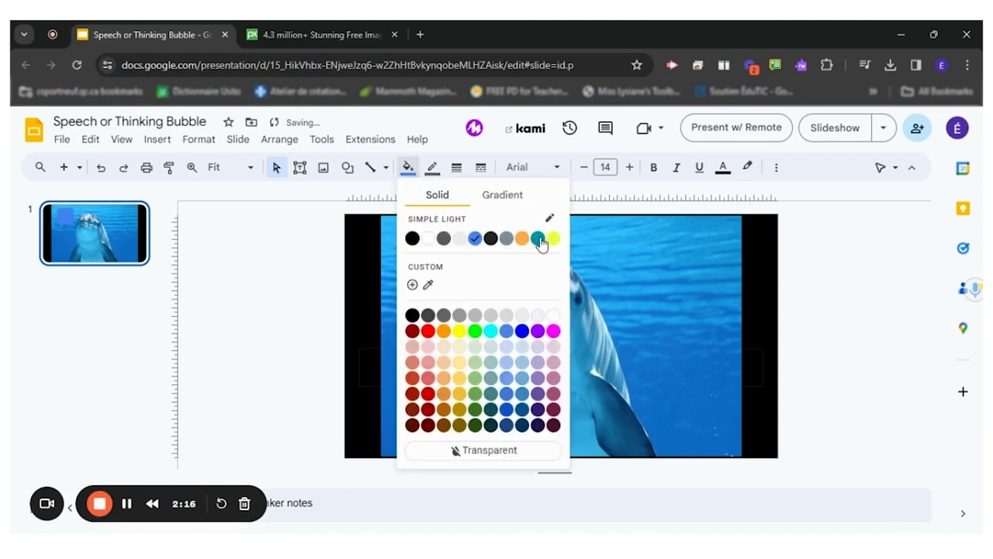
click(538, 239)
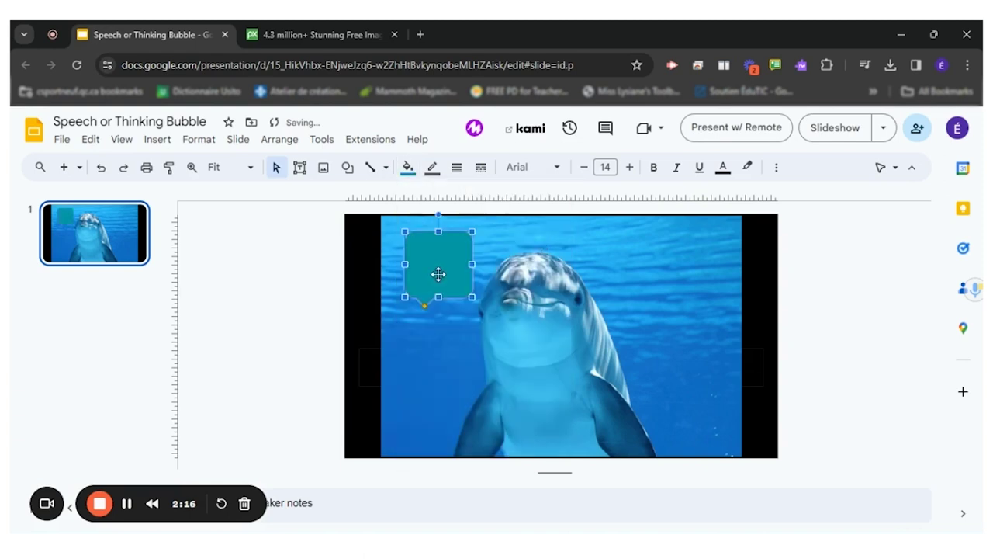
click(310, 34)
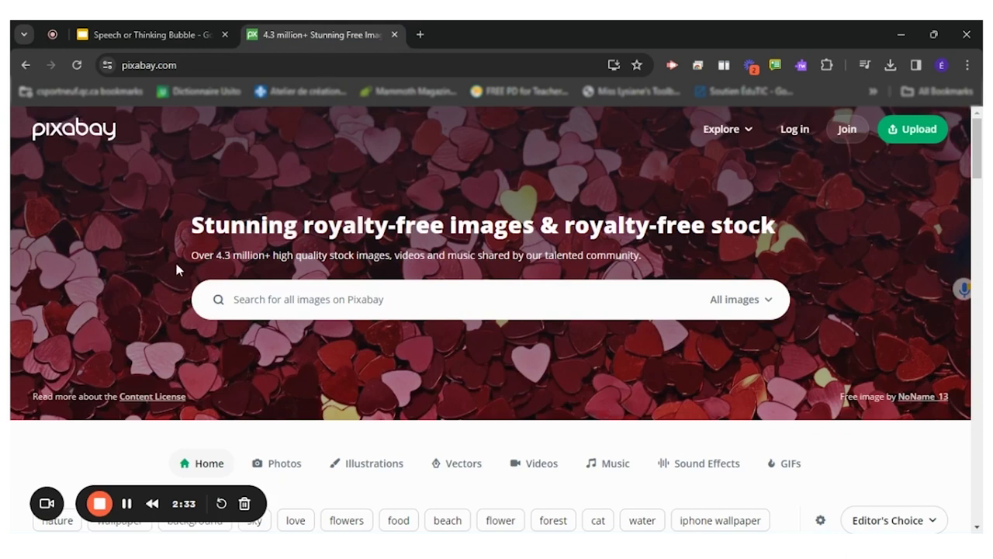
Step: Search Pixabay for 'speech' bubbles and copy the black halftone-edged comic bubble image
click(298, 304)
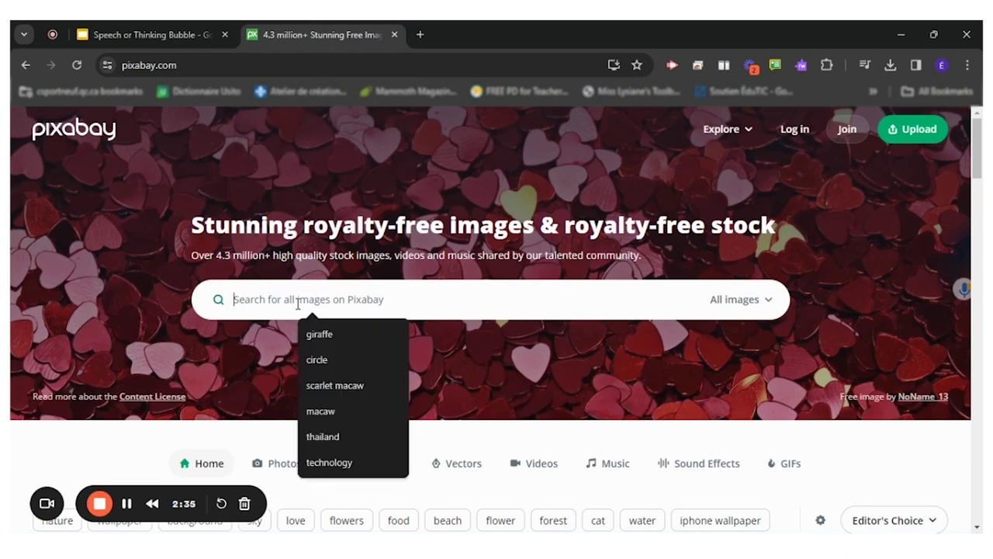
text(speech)
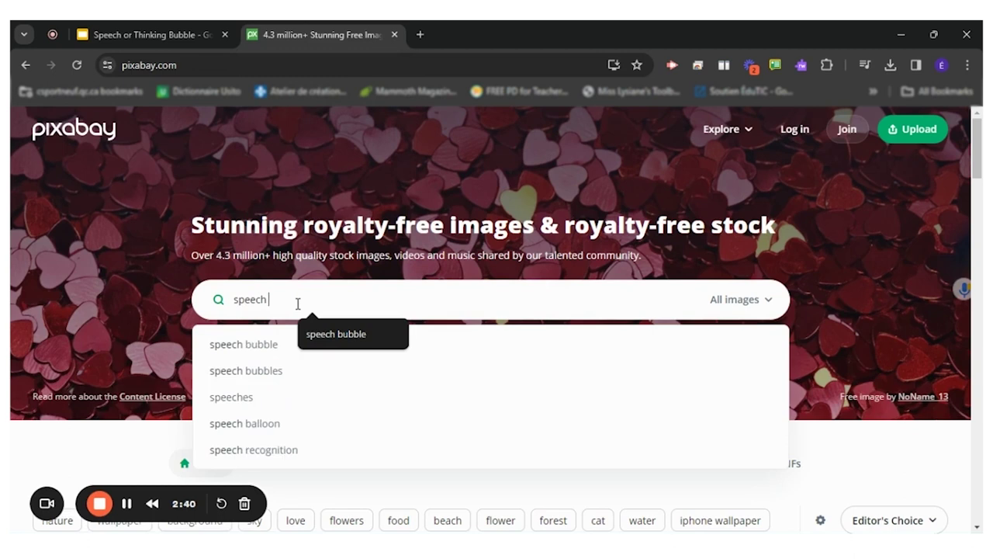
click(272, 346)
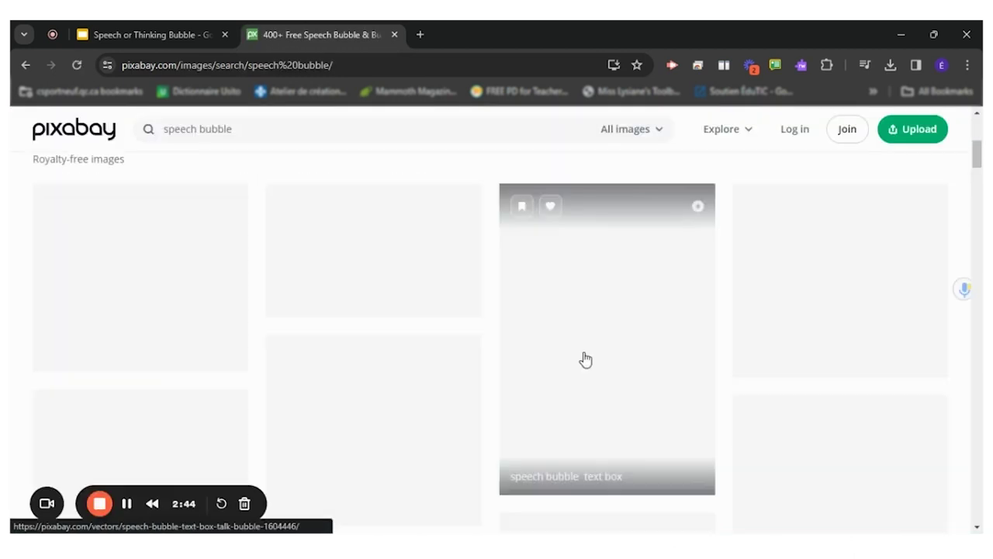
scroll(192, 295, down, 2)
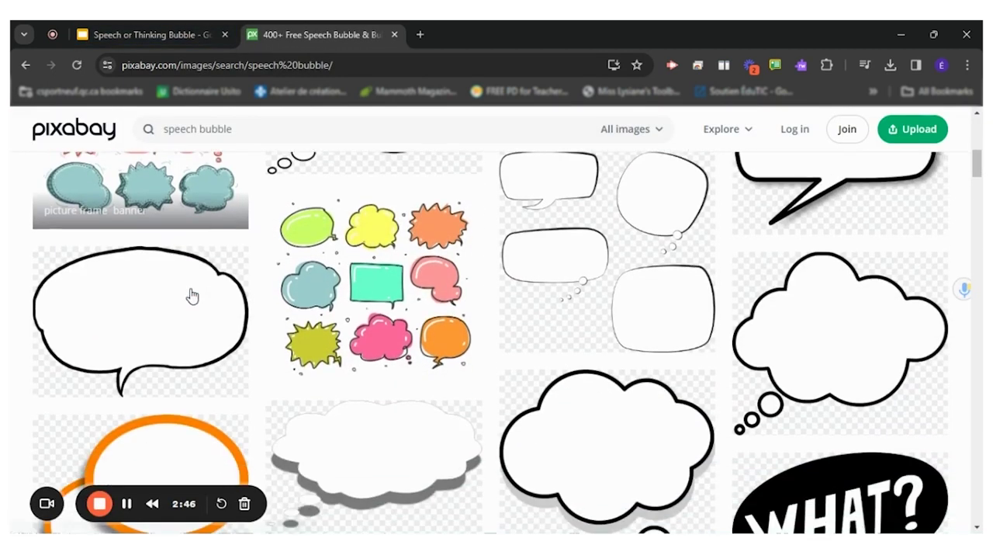
scroll(192, 295, down, 10)
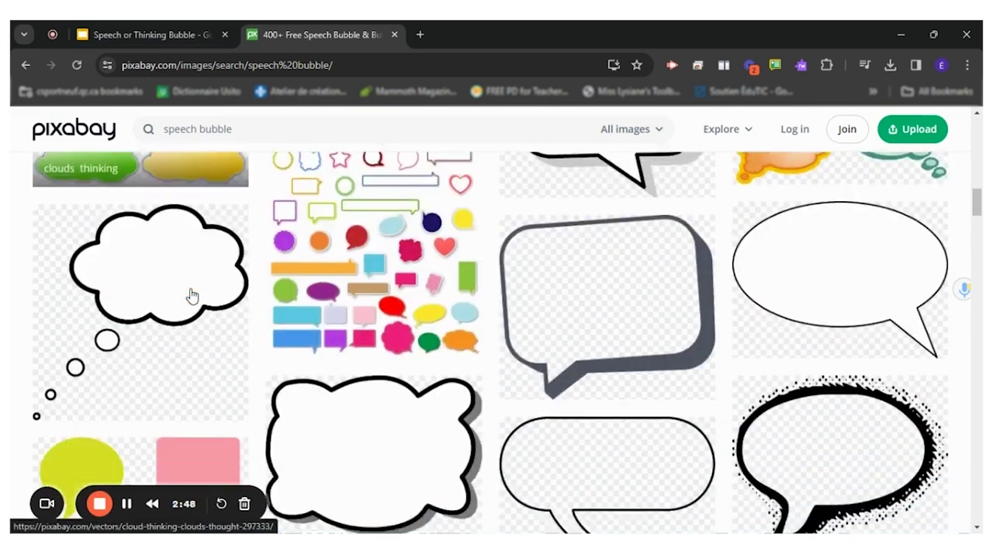
scroll(191, 291, down, 4)
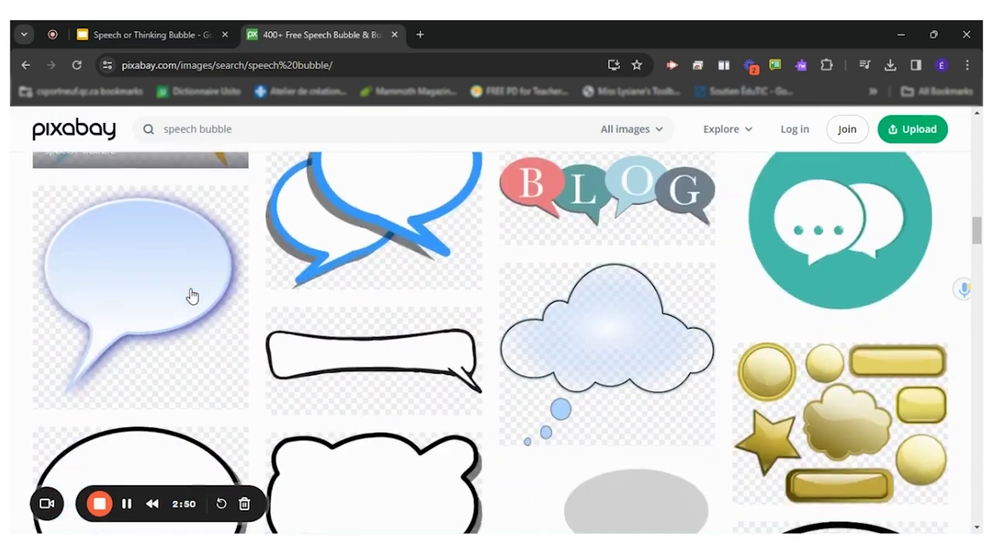
scroll(191, 295, up, 4)
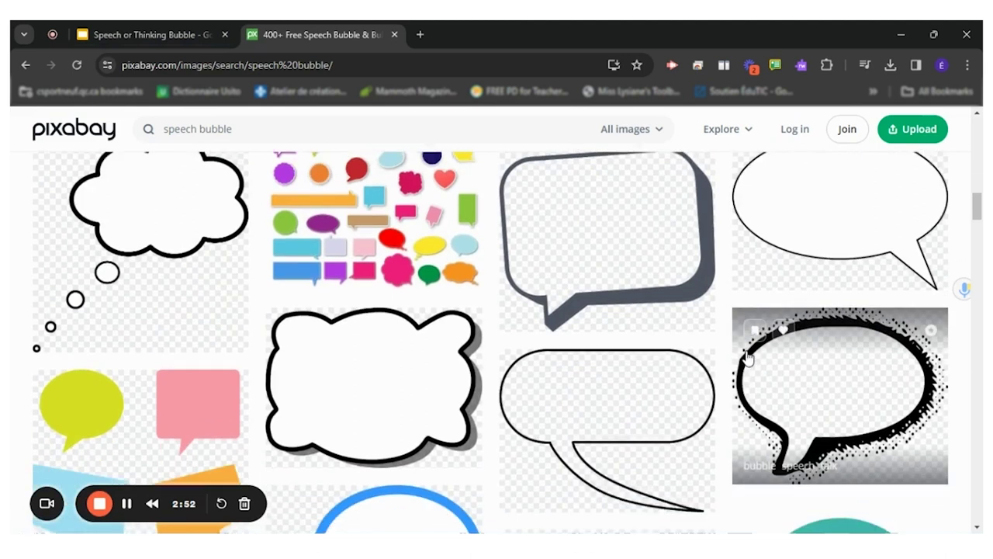
right_click(825, 354)
click(694, 287)
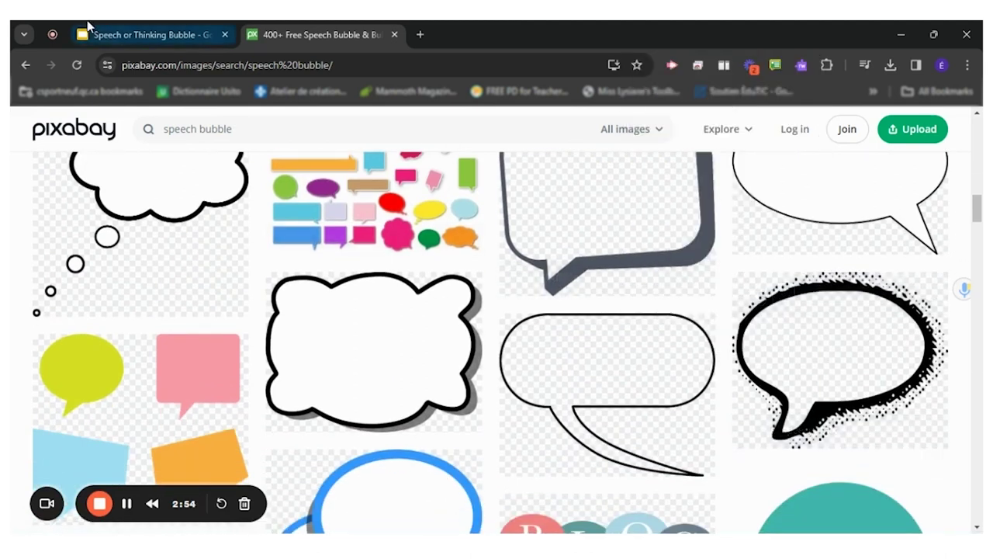
click(92, 34)
Step: Swap the teal shape for the pasted halftone bubble, shrunk and moved to the photo's upper right
key(Delete)
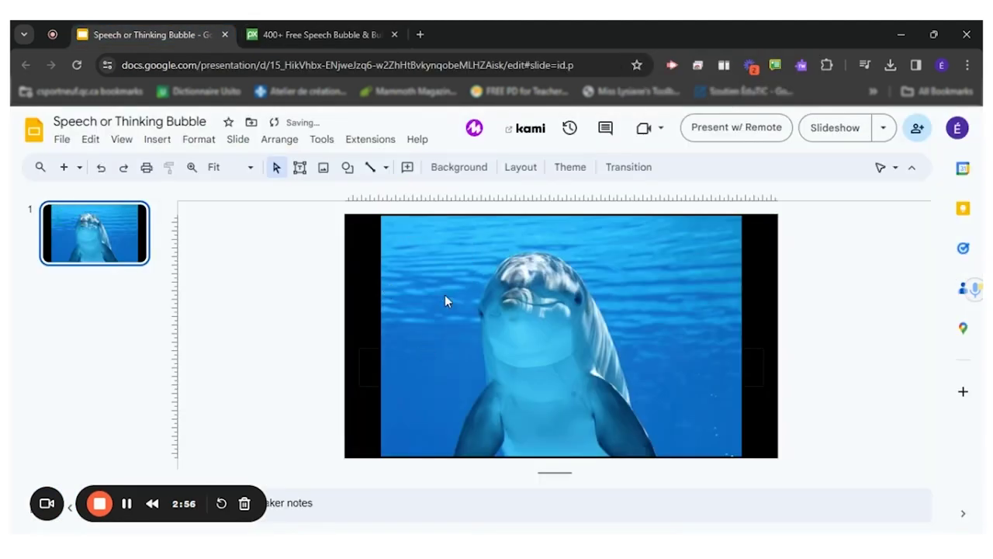
key(ctrl+v)
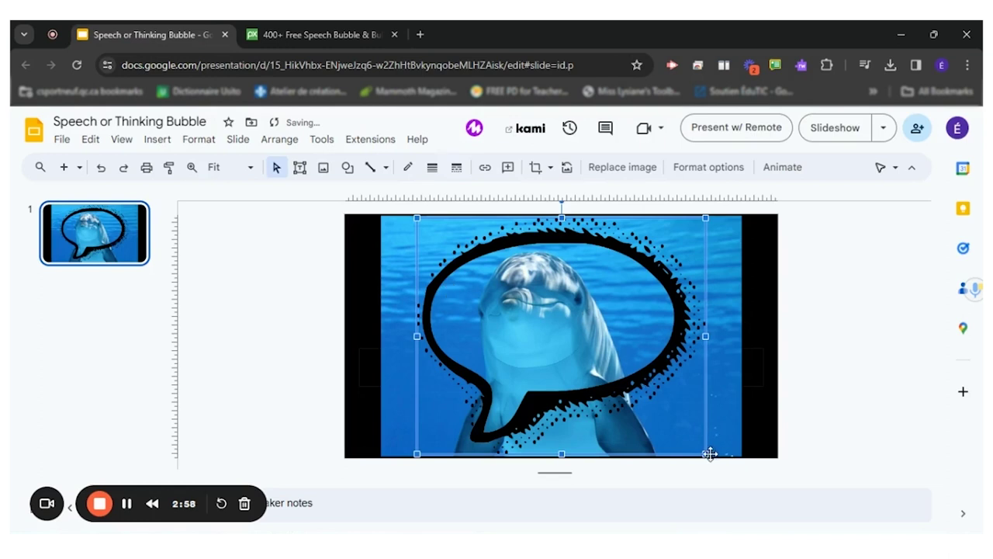
drag(706, 453, 535, 314)
drag(463, 277, 623, 291)
click(408, 307)
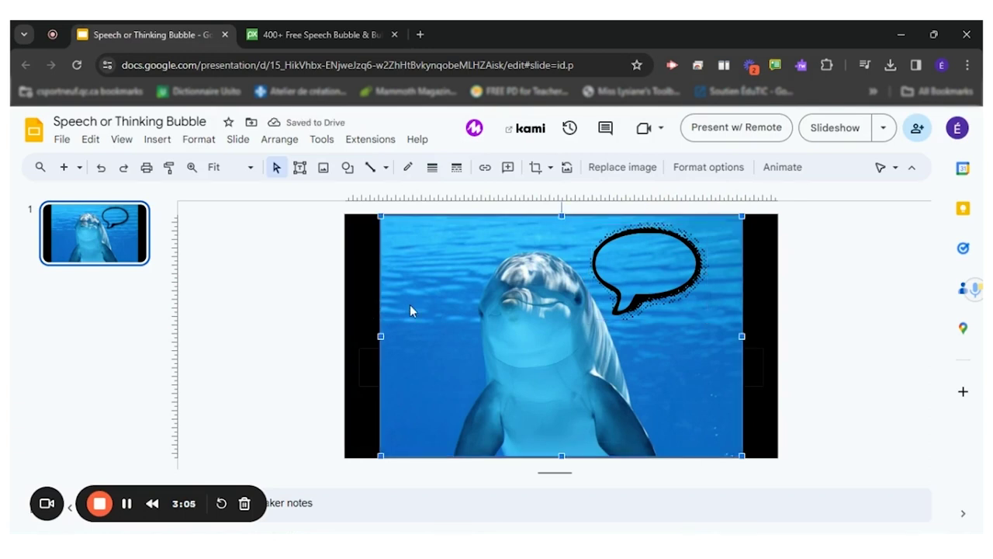
Step: Add a white text box reading 'Hi! My name is flipper!' and narrow it
click(299, 169)
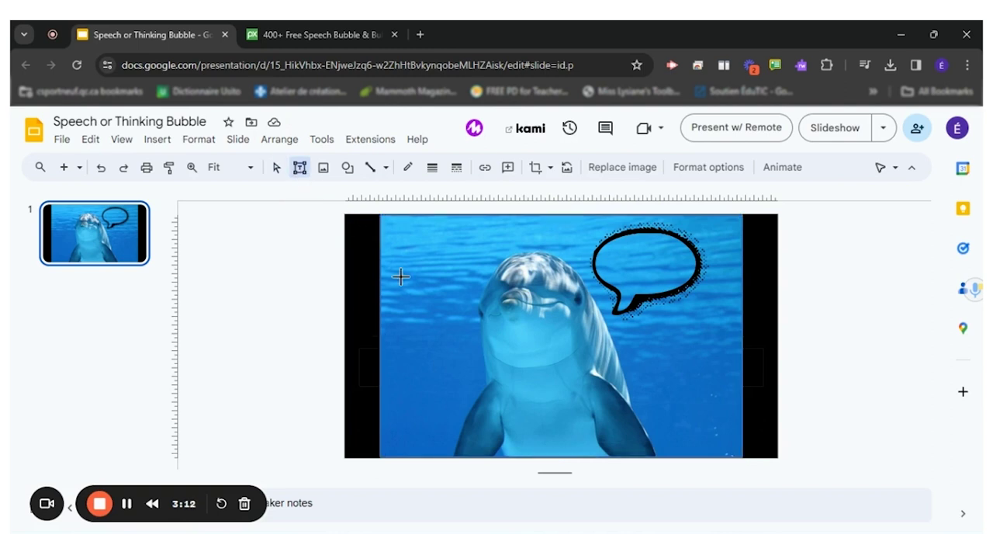
click(406, 265)
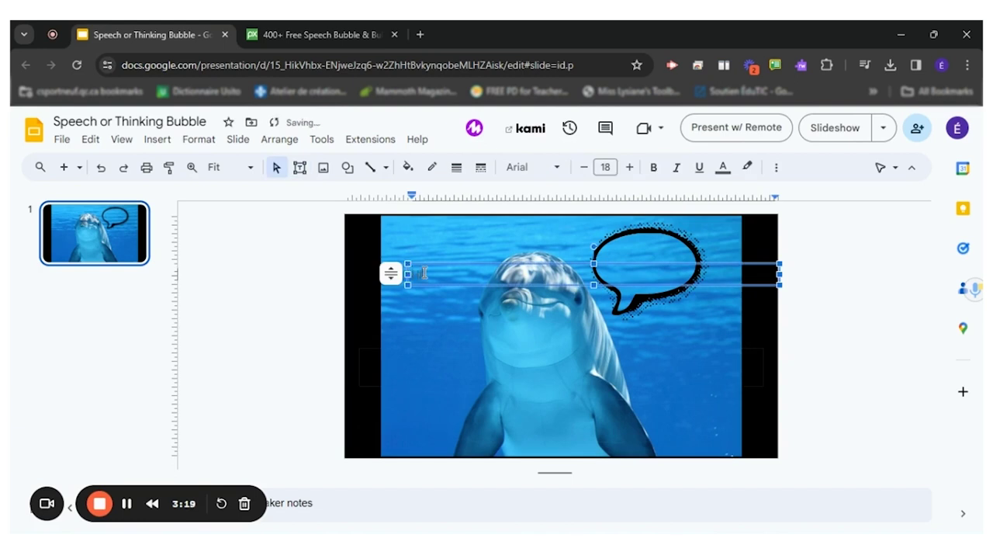
text(Hi! My name is flipper!)
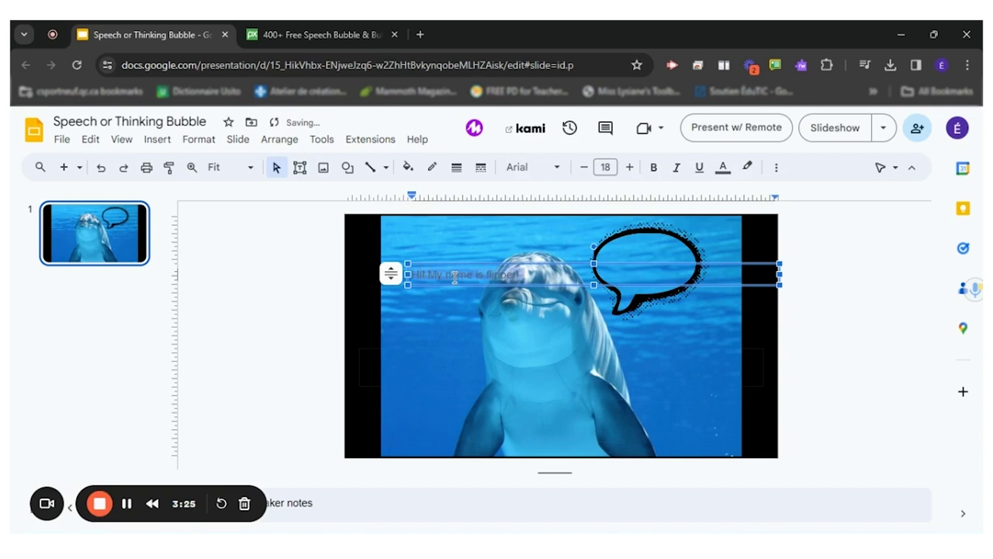
click(722, 167)
click(744, 220)
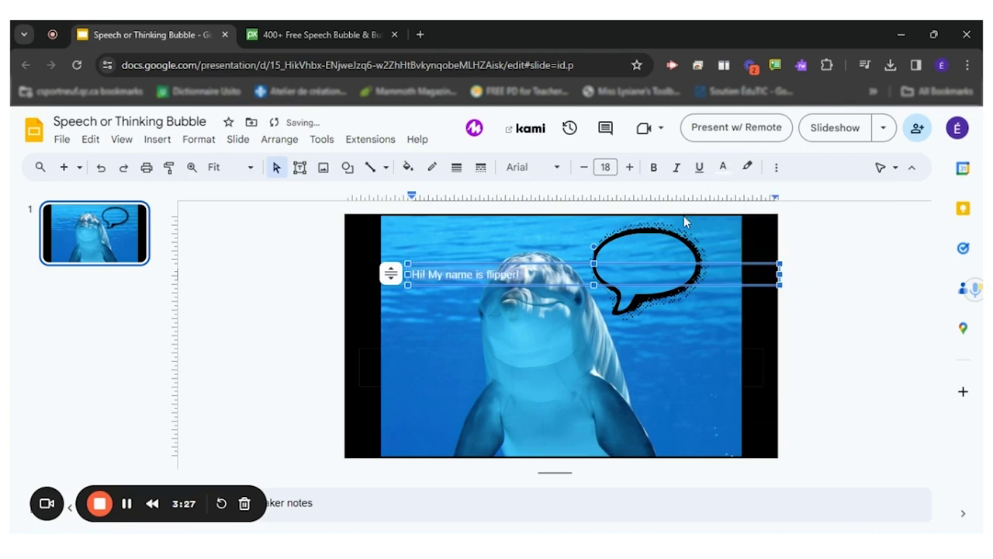
click(458, 318)
click(487, 280)
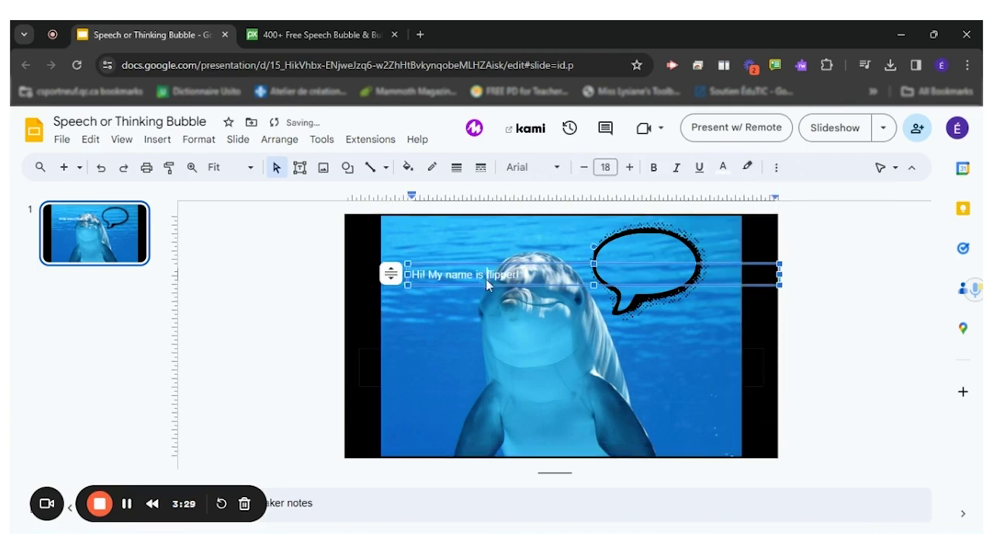
drag(532, 269, 470, 273)
Step: Set the greeting in Barriecito and wrap it onto two lines inside the halftone bubble
click(519, 167)
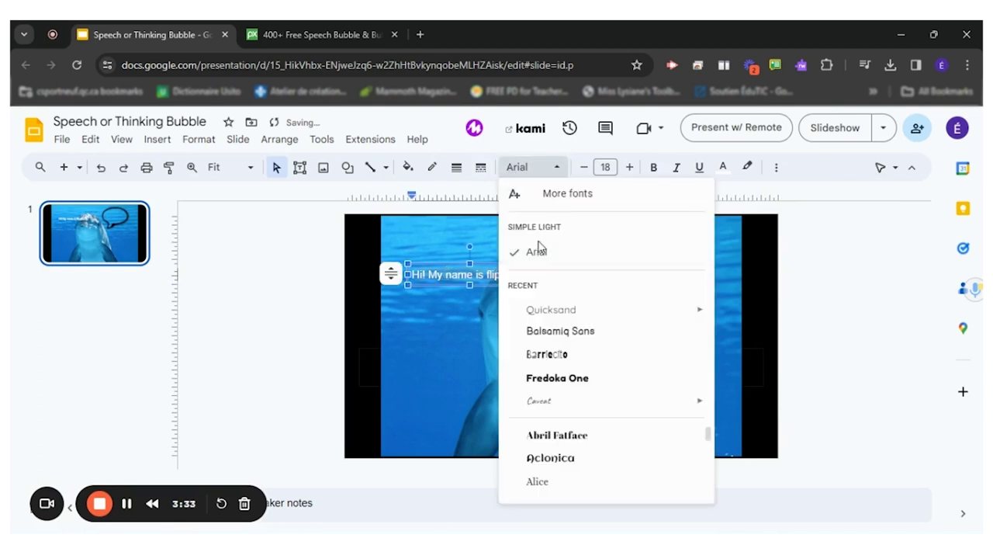
click(552, 354)
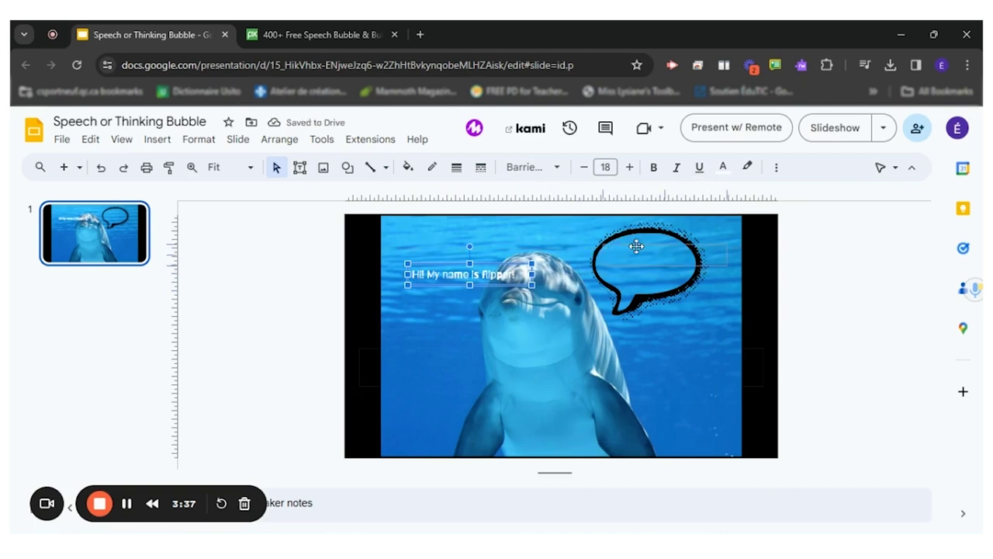
drag(636, 246, 633, 248)
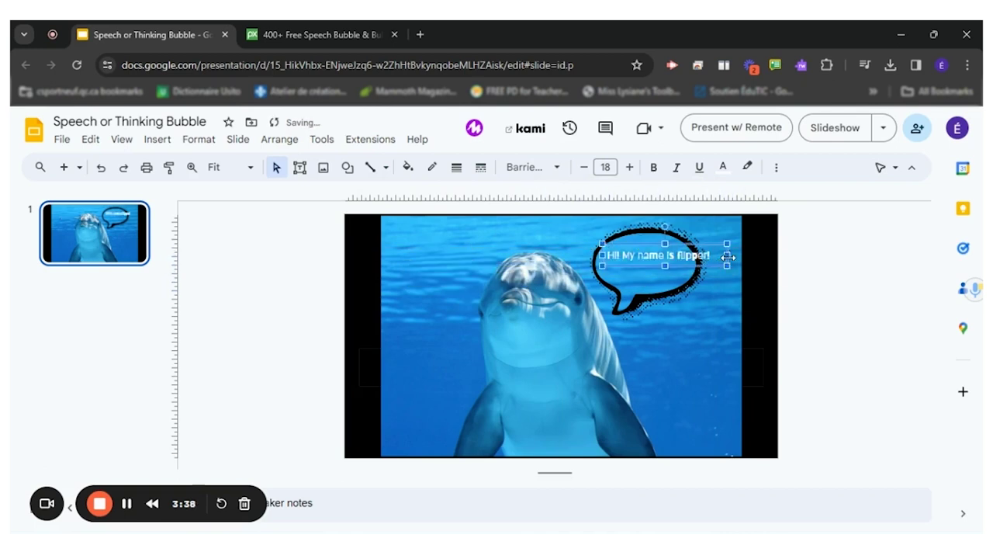
drag(727, 256, 686, 257)
click(877, 303)
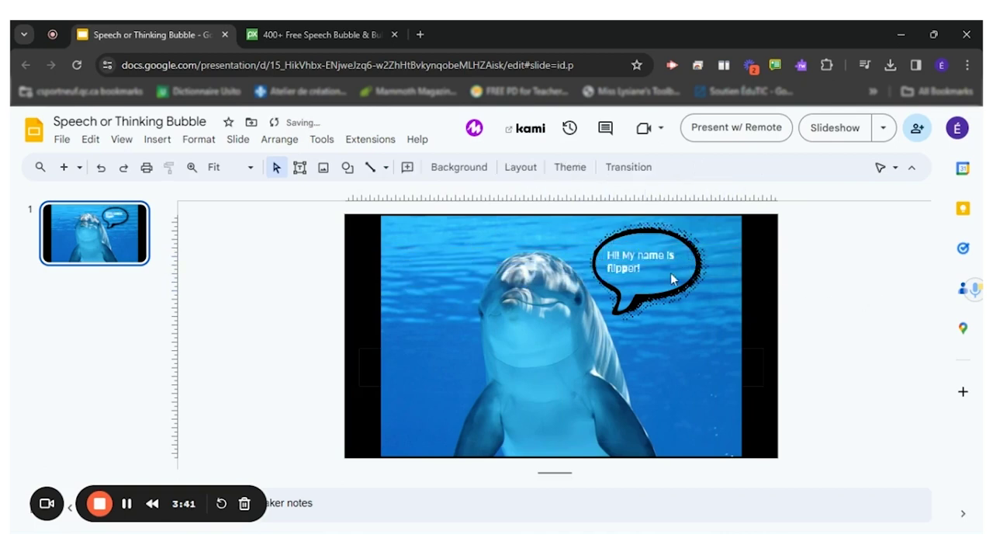
click(672, 280)
click(788, 282)
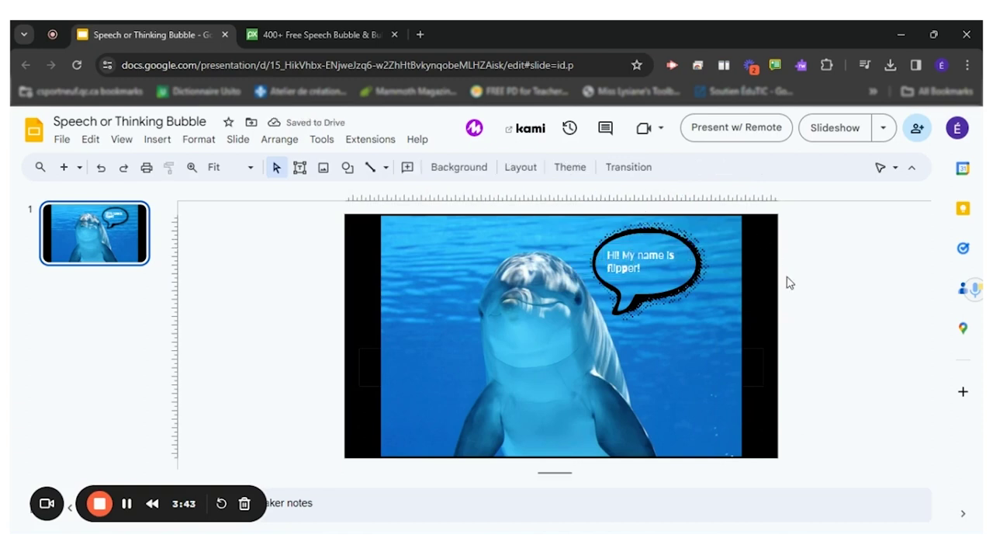